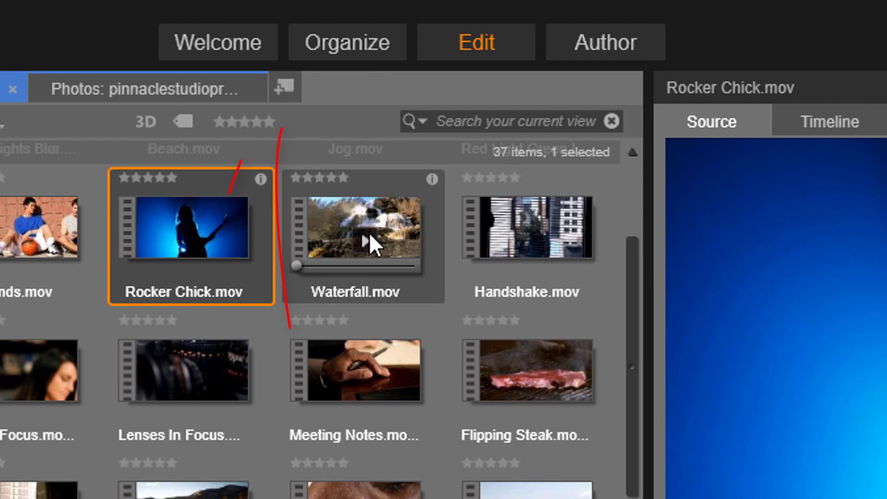
Add a new library tab and show the Montages and Templates content from the Content locations.
left_click(286, 89)
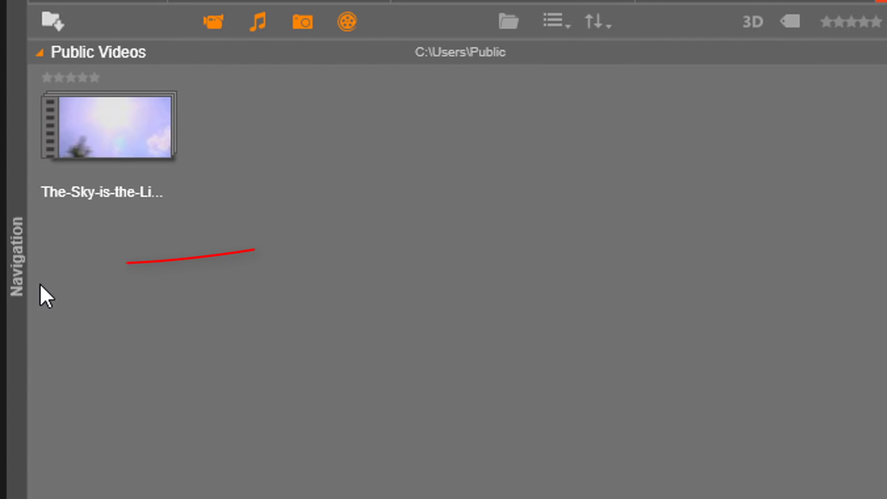
left_click(15, 276)
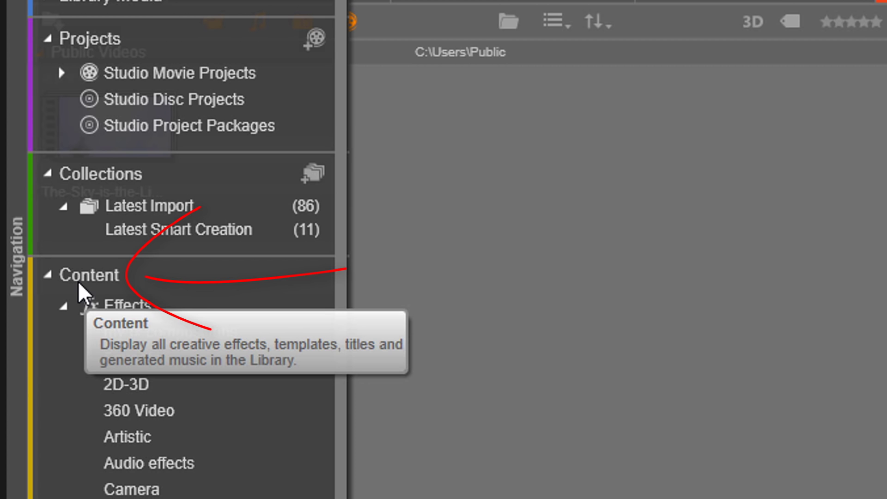
scroll(249, 195, "down", 1)
scroll(252, 203, "down", 5)
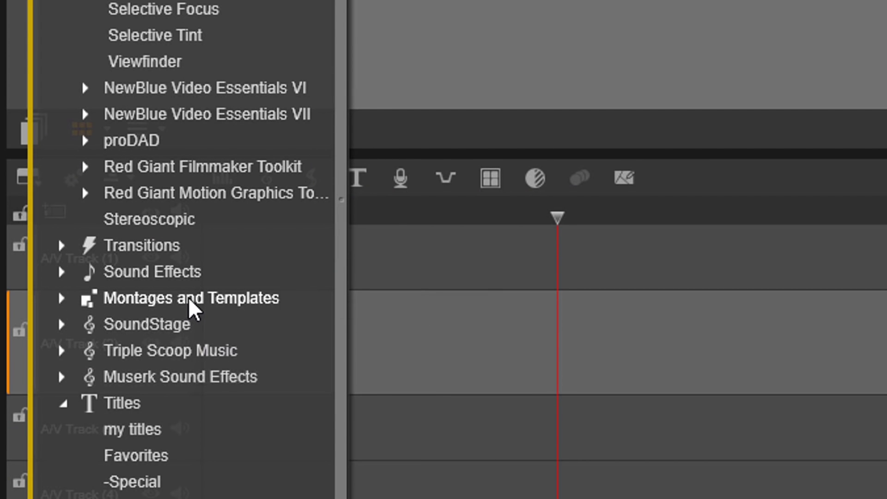
left_click(189, 301)
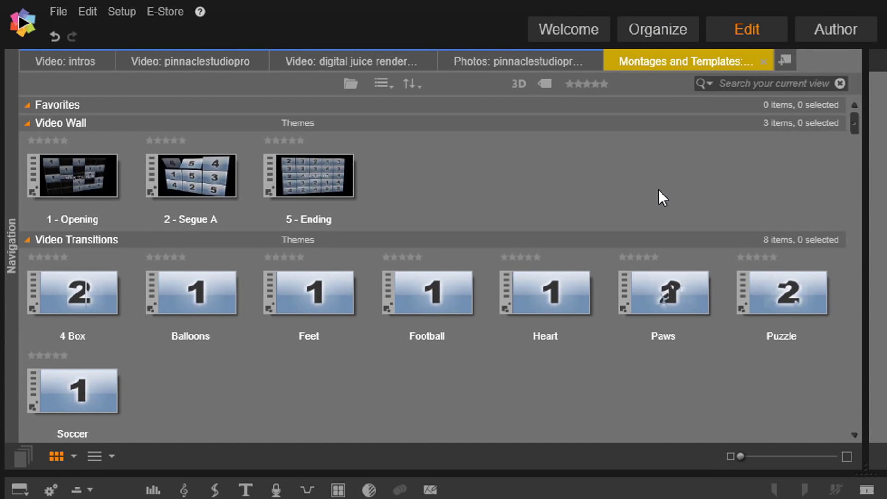
Scroll the Montages and Templates list down to the single-item Timecode theme.
scroll(729, 253, "down", 9)
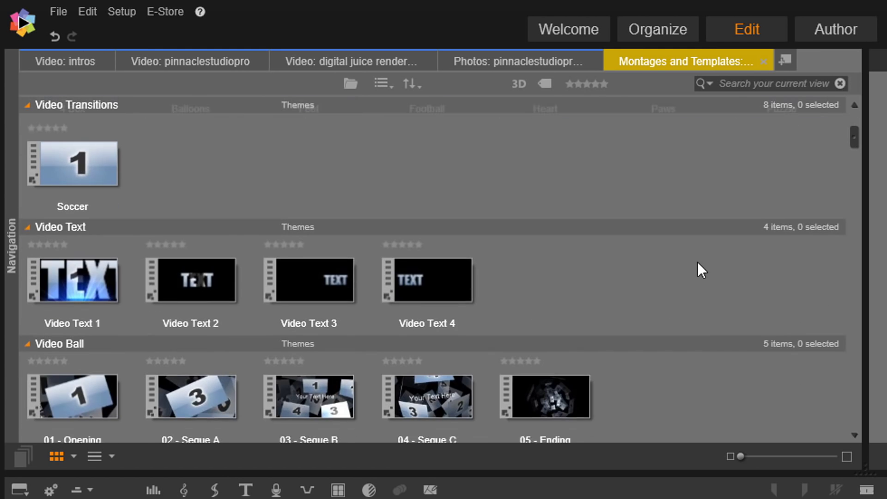
scroll(664, 275, "down", 9)
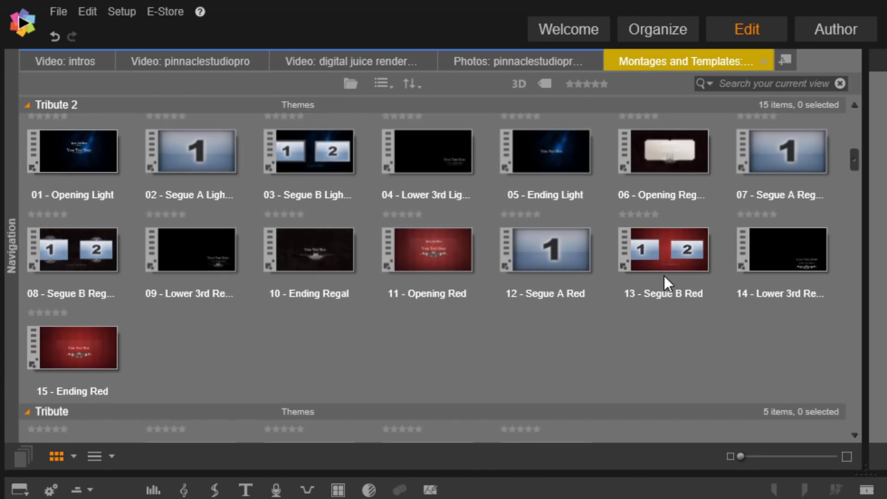
scroll(663, 274, "down", 3)
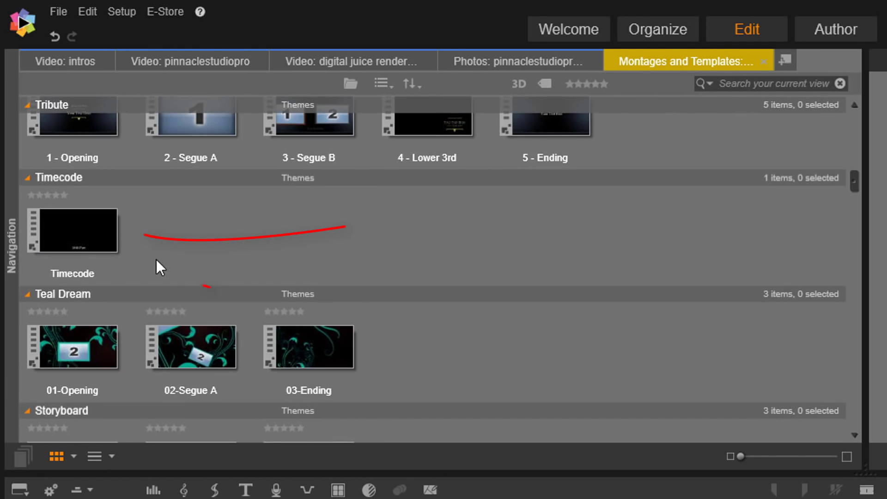
mouse_move(76, 231)
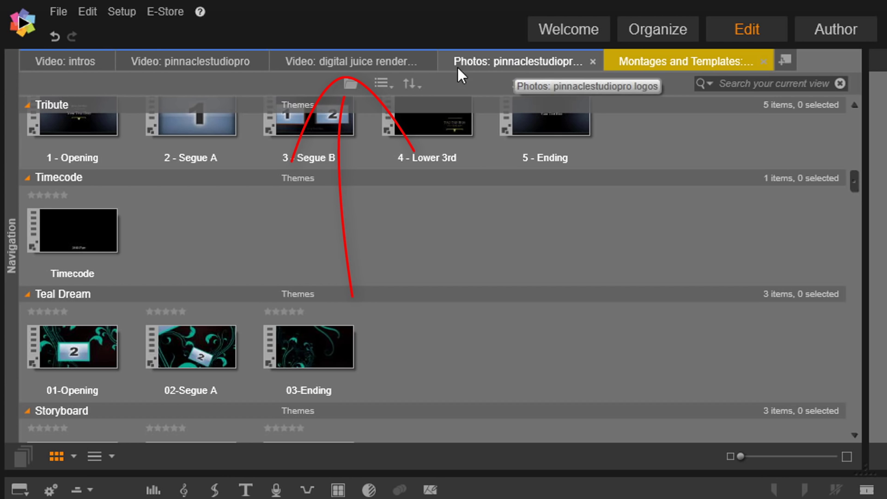
Return to digital juice renders and check Rocker Chick.mov's details: 00:00:25.18, 1920 x 1080, 30 FPS.
left_click(347, 68)
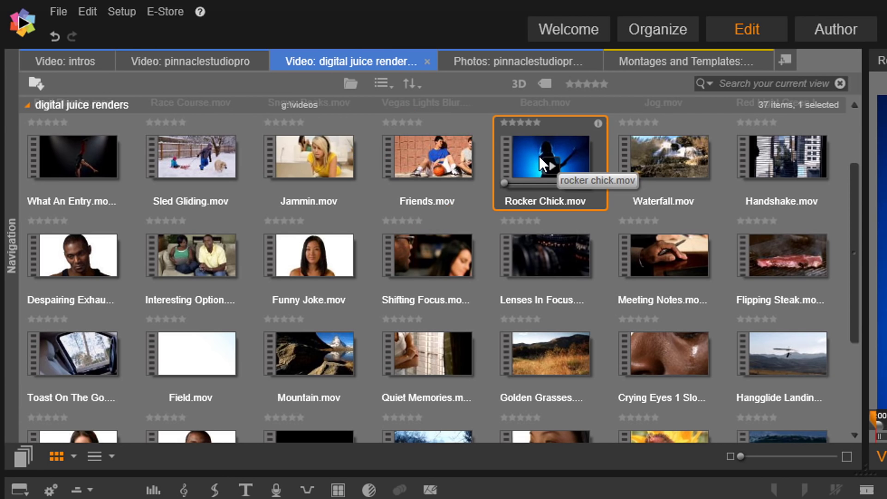
right_click(540, 156)
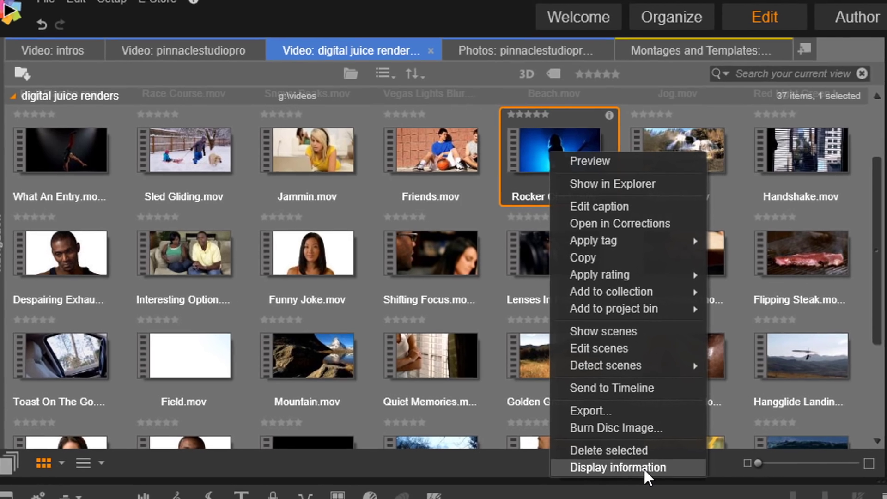
left_click(631, 462)
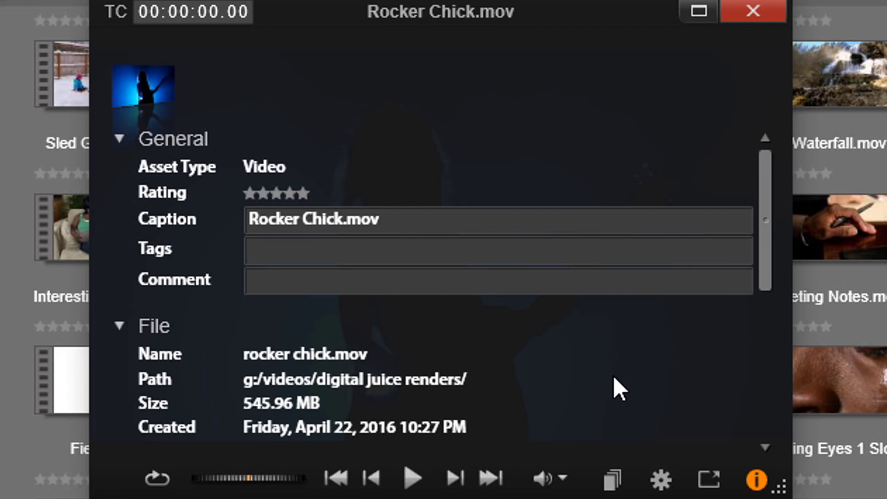
scroll(636, 352, "down", 5)
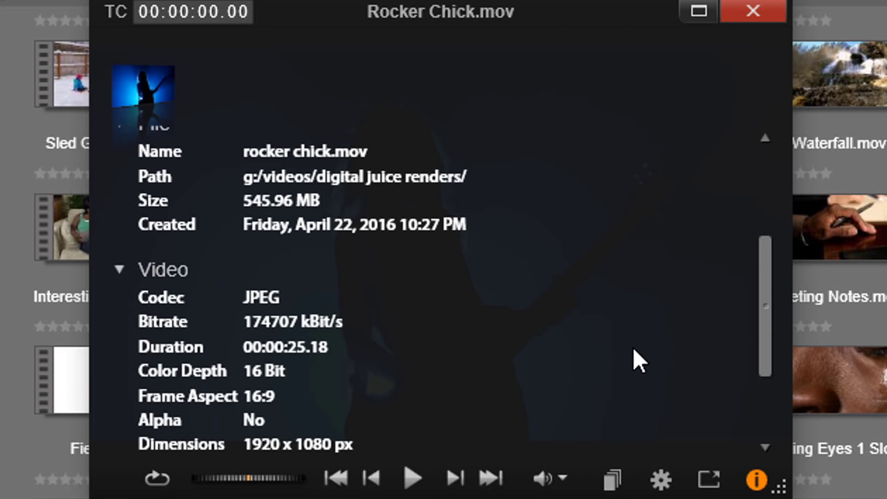
scroll(634, 353, "down", 3)
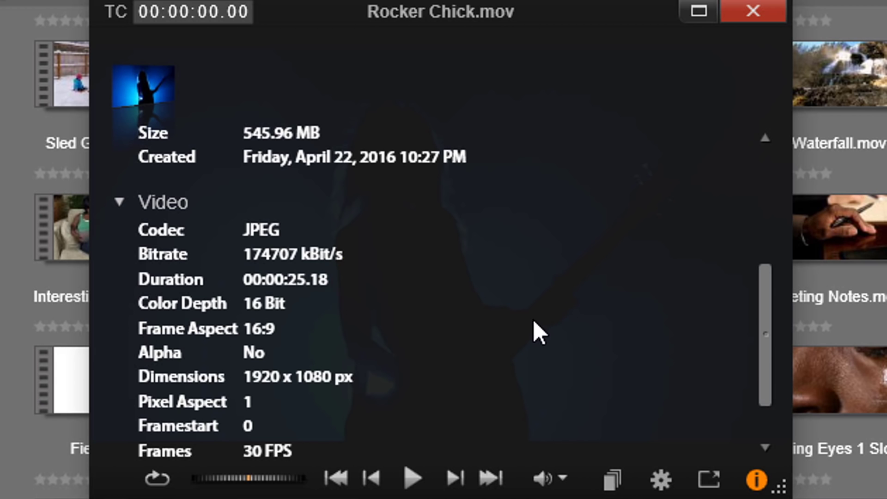
scroll(532, 320, "down", 3)
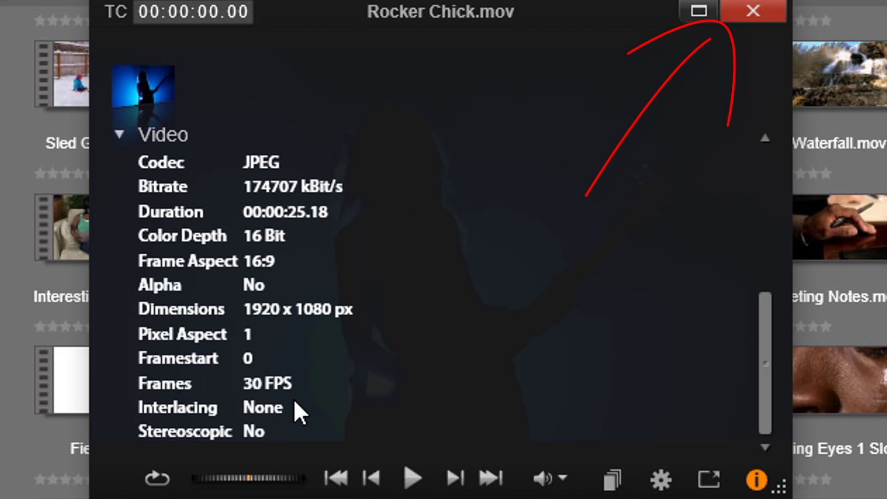
left_click(751, 4)
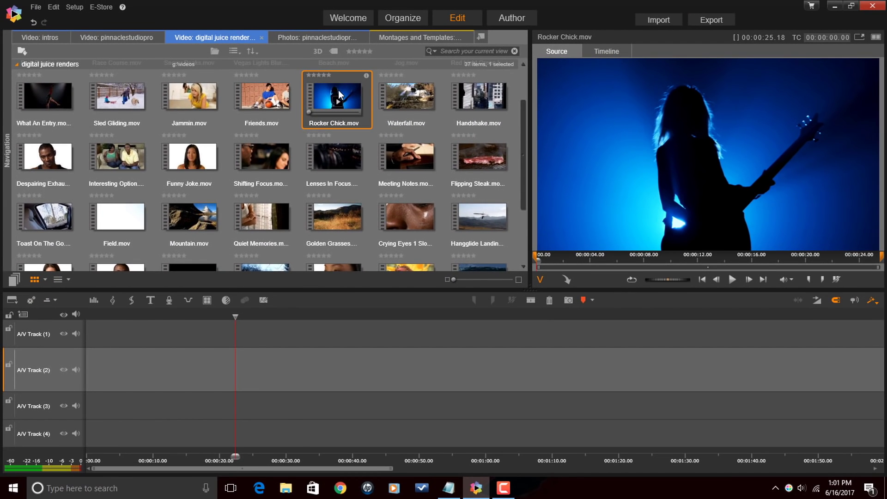
Put Rocker Chick.mov on A/V Track (2) at about 33 seconds and add the Timecode montage above it.
left_click_drag(339, 95, 363, 375)
left_click_drag(190, 376, 410, 377)
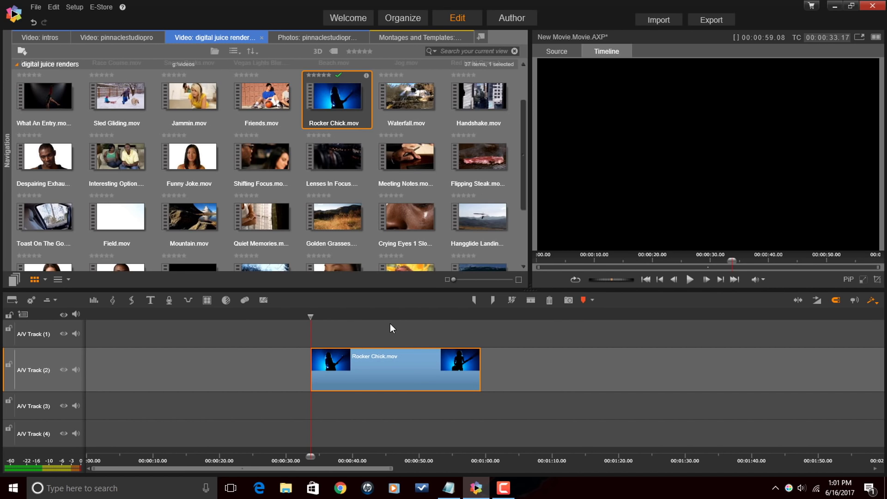
left_click(412, 39)
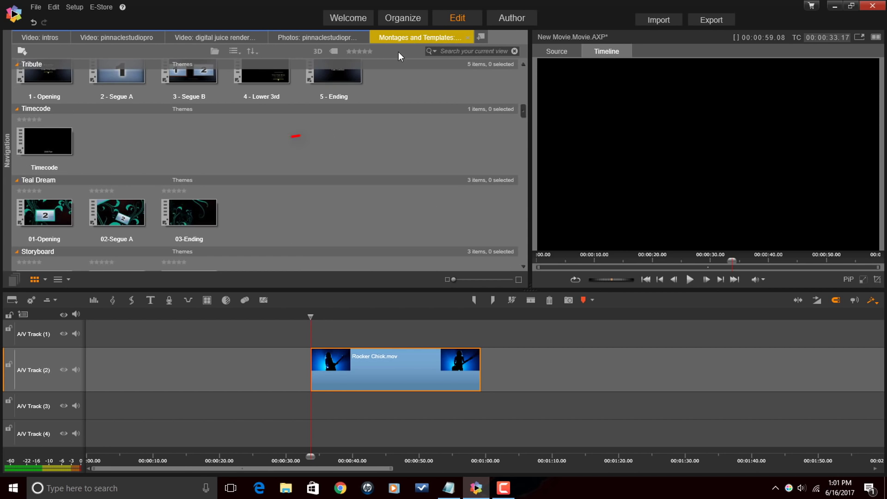
left_click(68, 137)
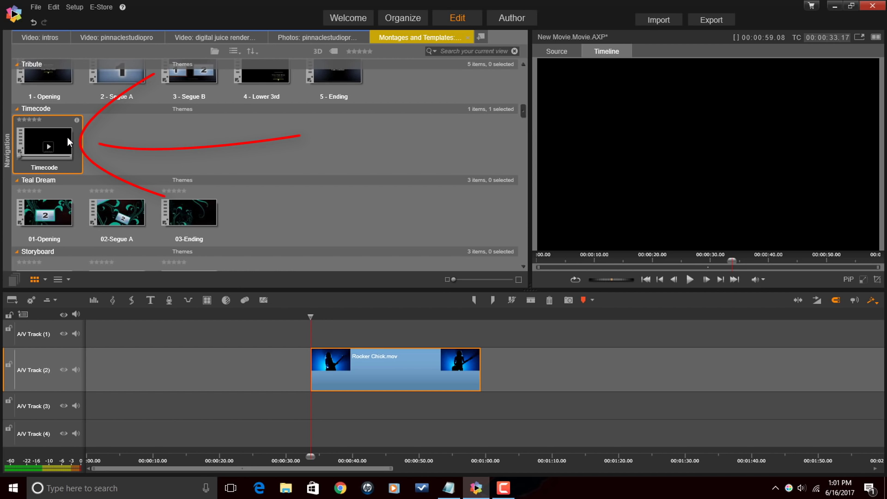
mouse_move(67, 137)
left_mouse_down()
mouse_move(157, 194)
mouse_move(272, 296)
mouse_move(295, 334)
mouse_move(327, 334)
left_mouse_up()
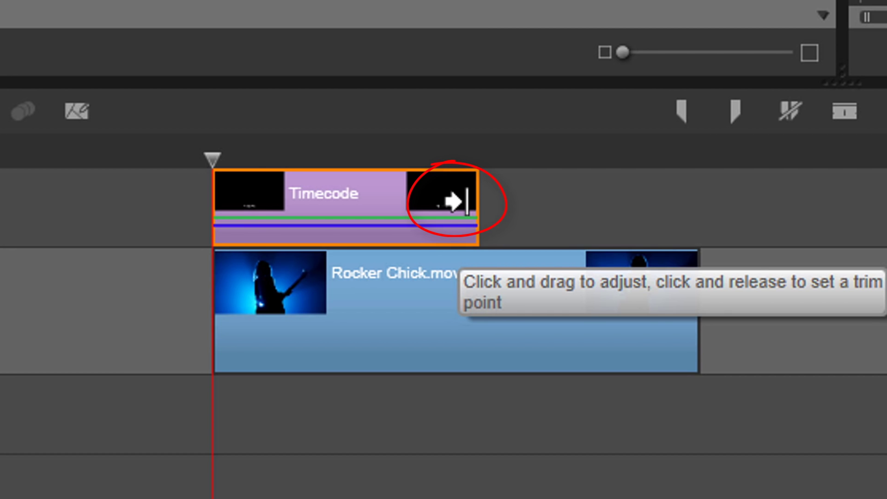
Stretch the Timecode montage to end with Rocker Chick.mov, 00:00:25.14 long.
left_click(456, 202)
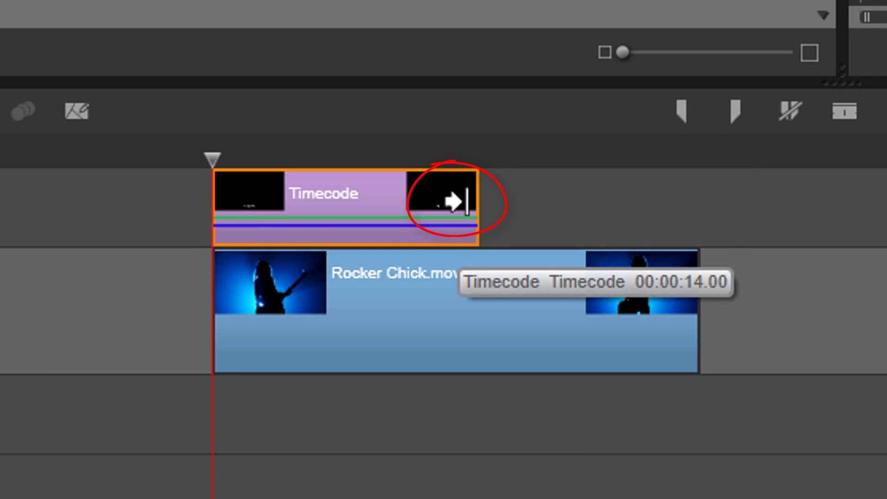
left_click_drag(455, 202, 684, 226)
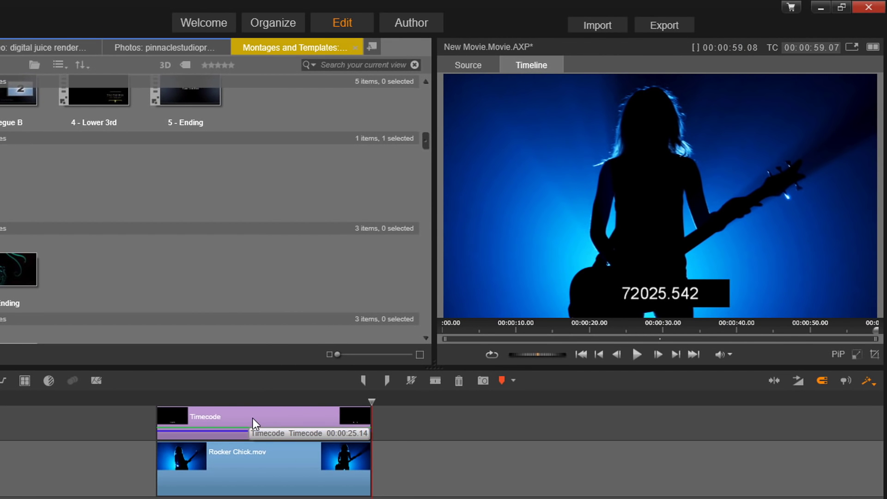
right_click(252, 418)
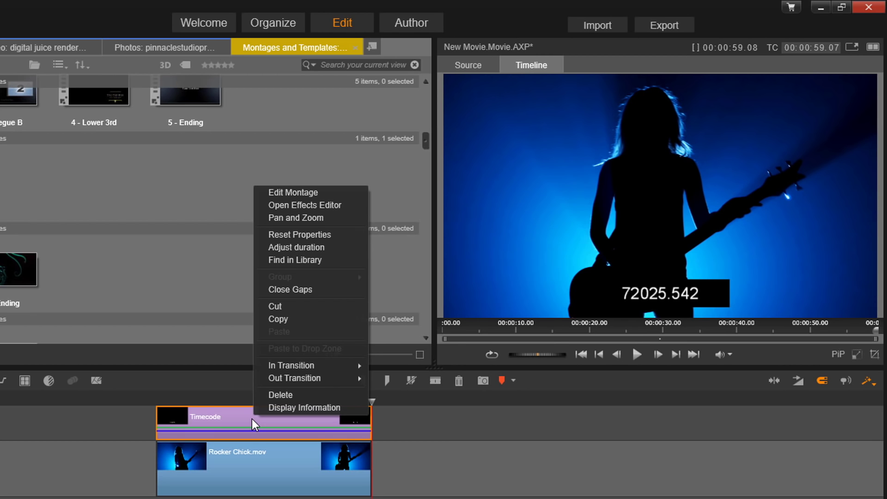
left_click(309, 248)
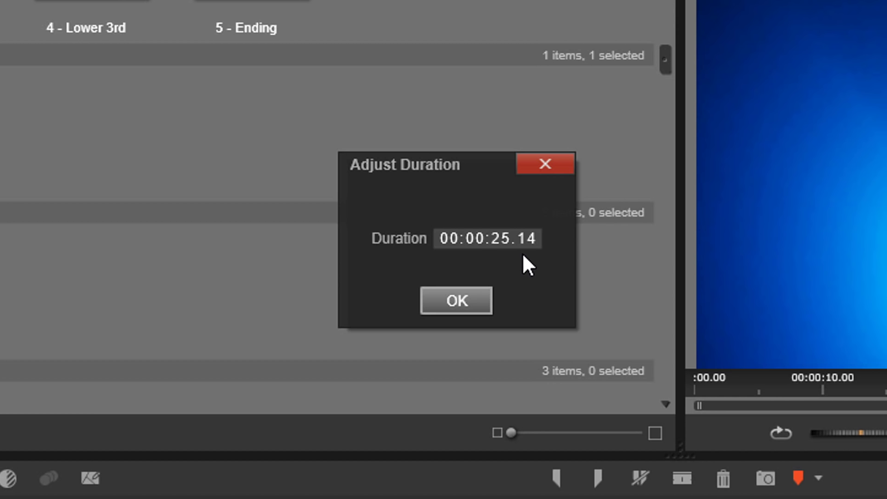
left_click(544, 167)
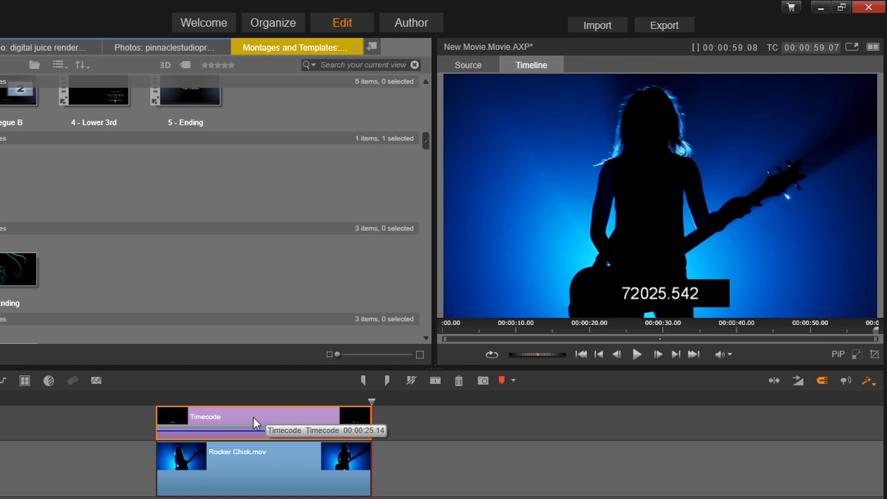
Open the Timecode clip on the timeline with Edit Montage.
right_click(253, 417)
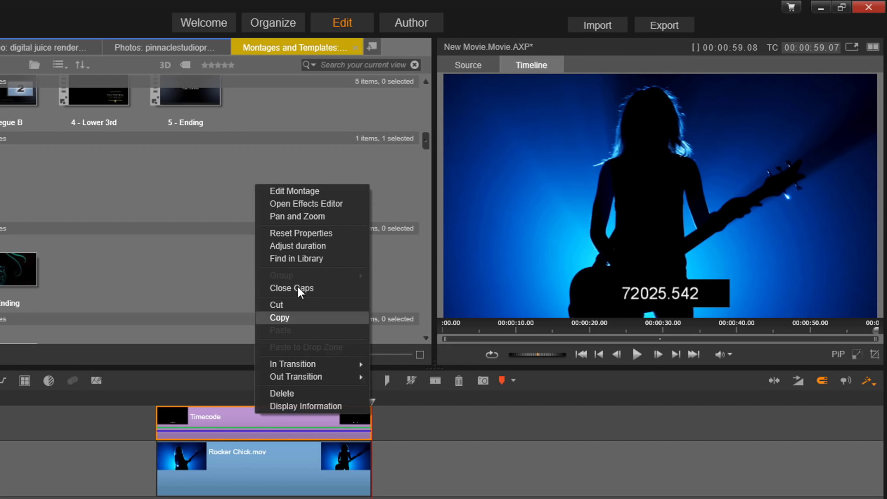
left_click(295, 190)
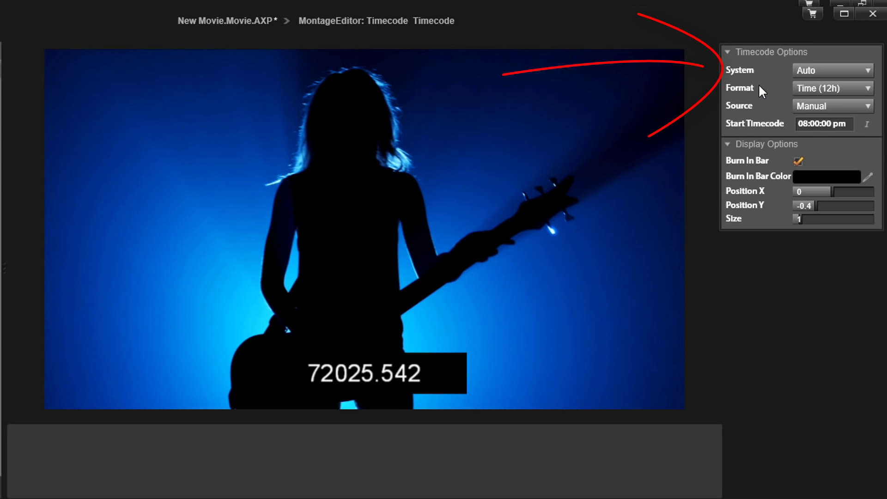
Change the timecode system to NTSC so the burn-in reads 08:01:37 pm.
left_click(867, 70)
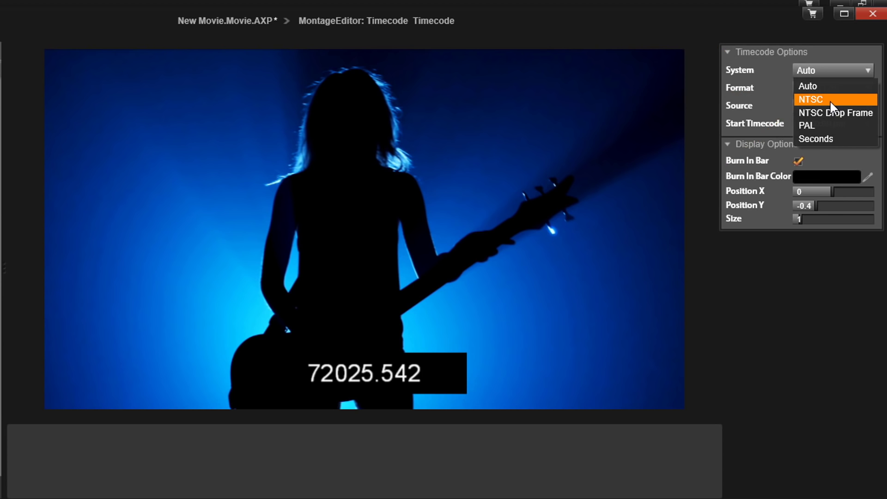
left_click(831, 101)
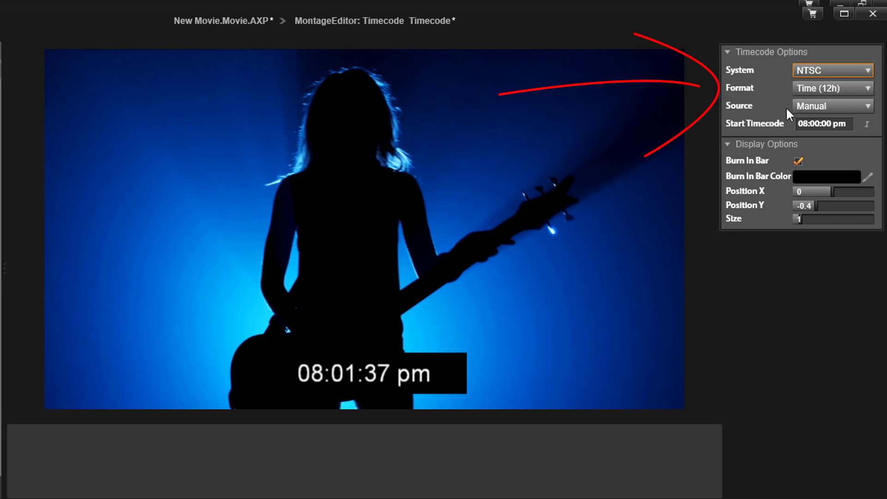
left_click(867, 88)
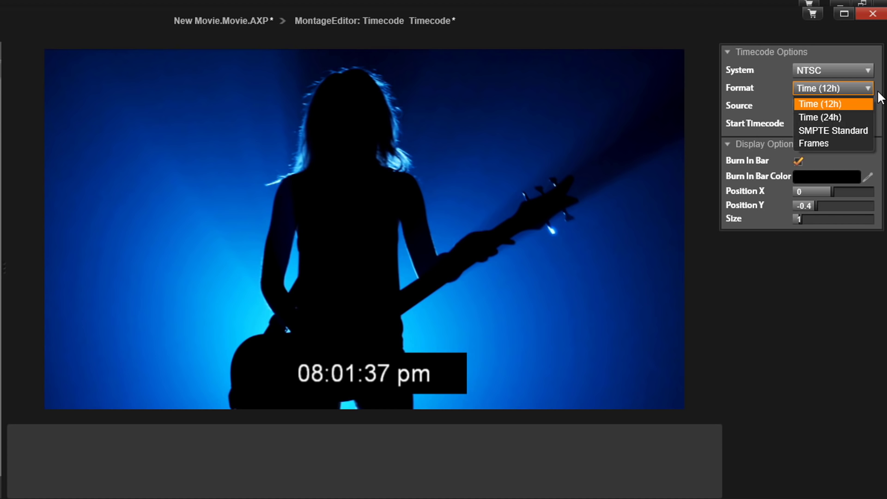
Try the Frames format, then settle on SMPTE Standard timecode format.
left_click(840, 103)
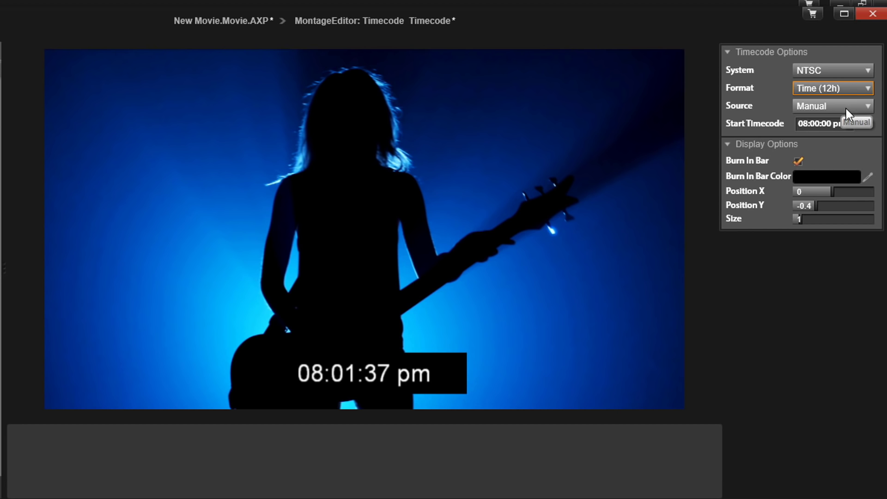
left_click(861, 87)
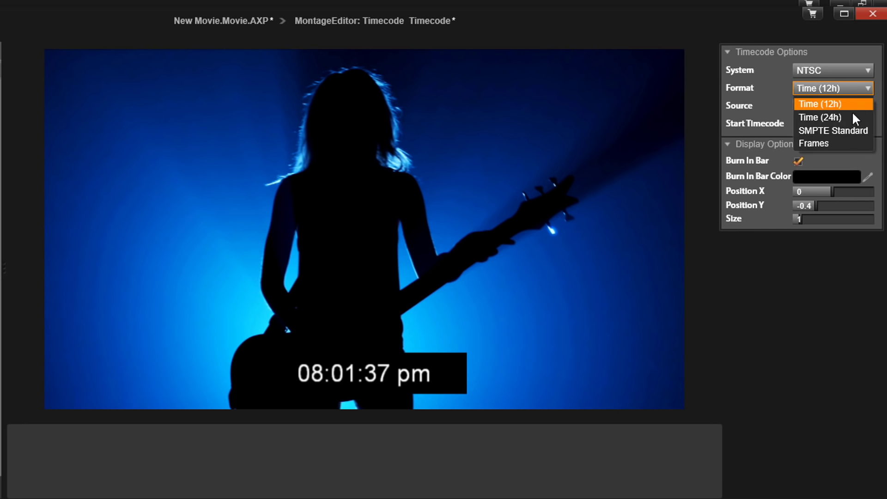
left_click(841, 143)
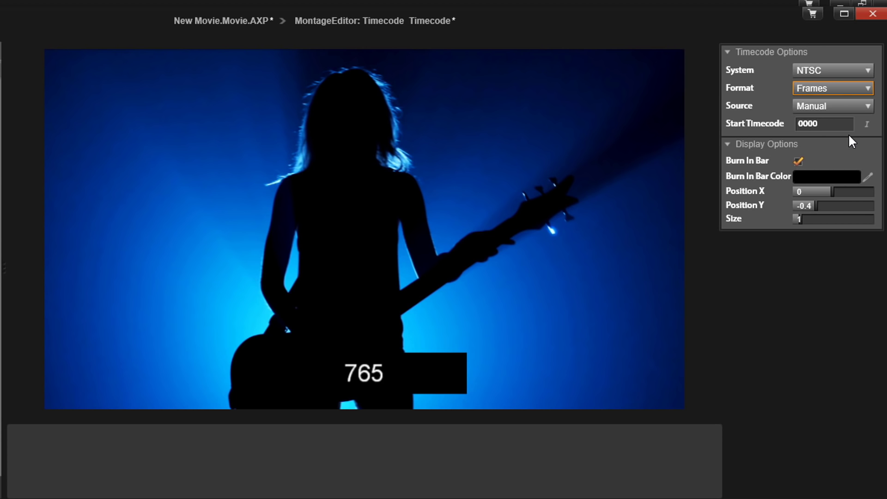
left_click(865, 90)
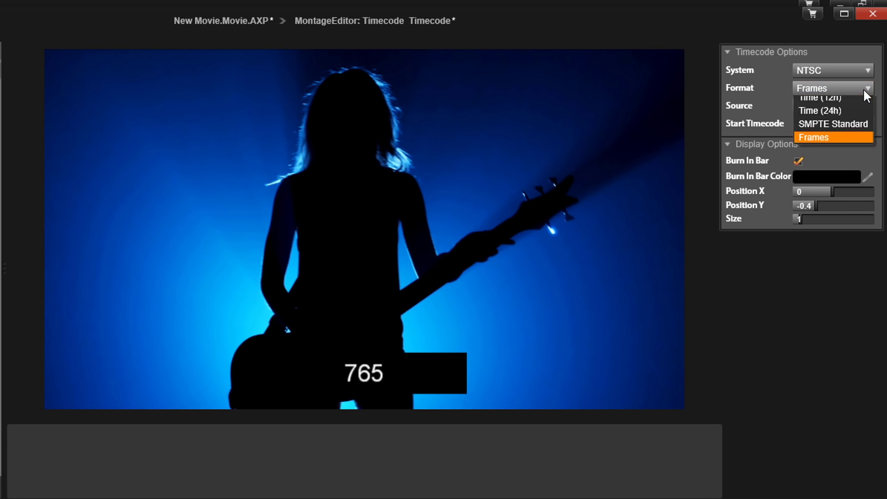
left_click(861, 129)
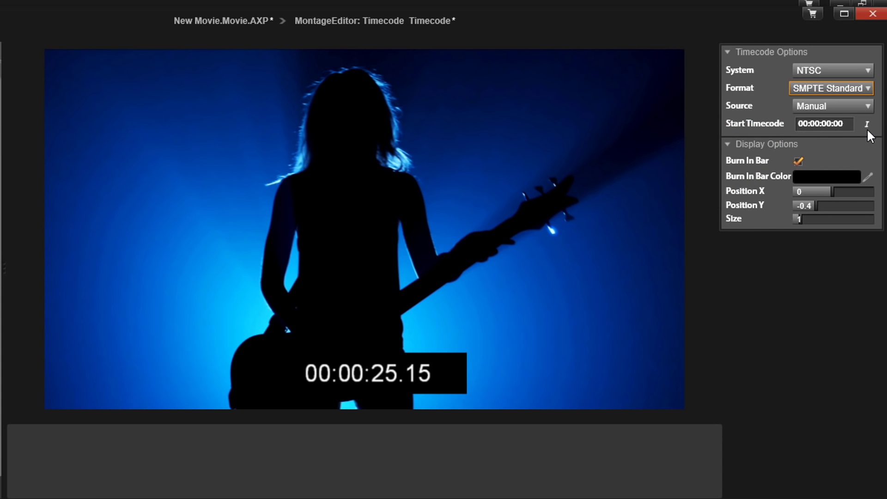
Keep the timecode source Manual and set the start timecode to 00:10:27:00.
left_click(845, 105)
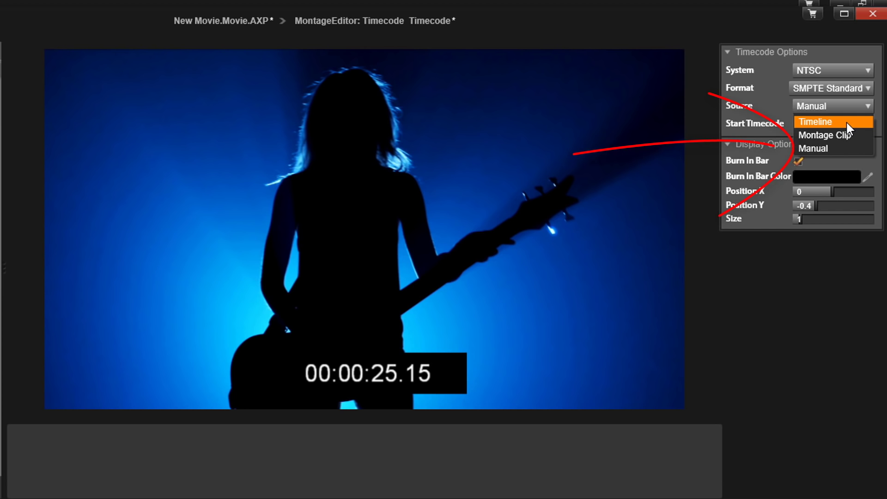
left_click(834, 148)
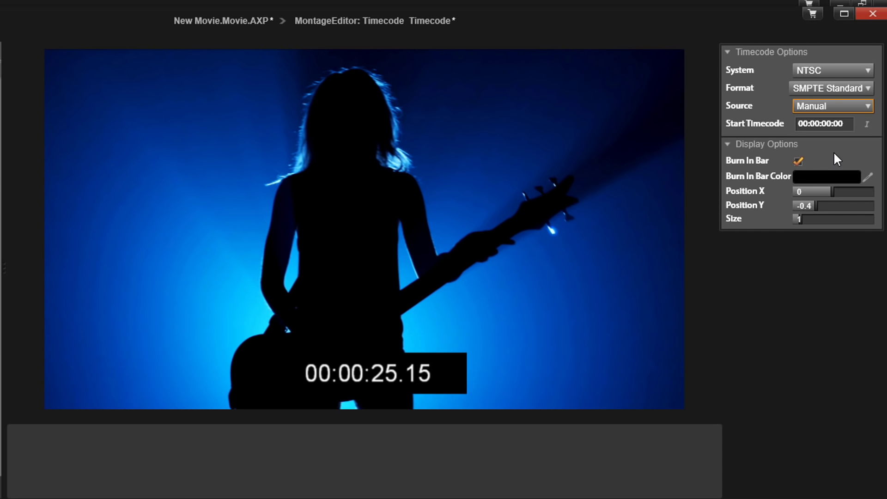
left_click(816, 124)
type("1027")
key("Return")
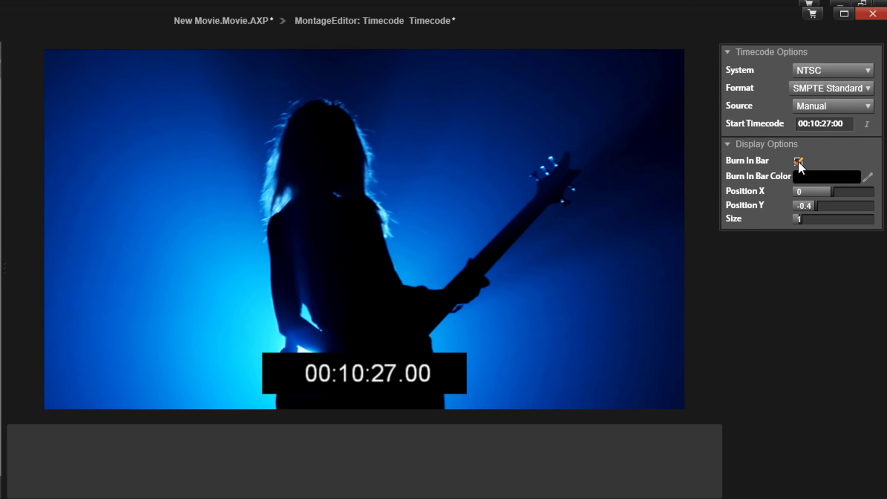
left_click(798, 161)
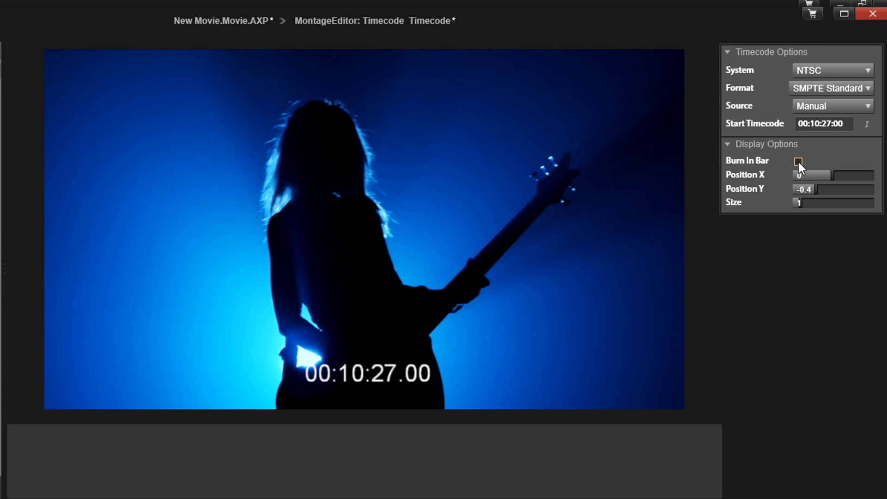
left_click(799, 161)
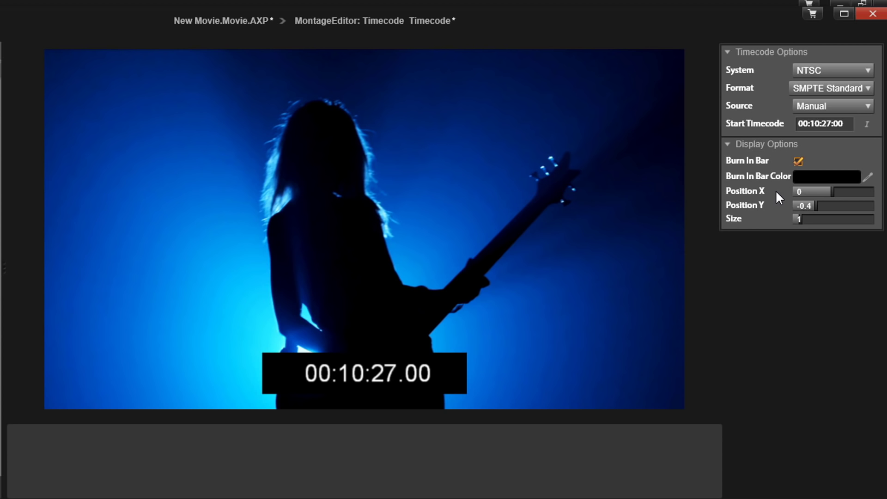
left_click_drag(827, 193, 856, 196)
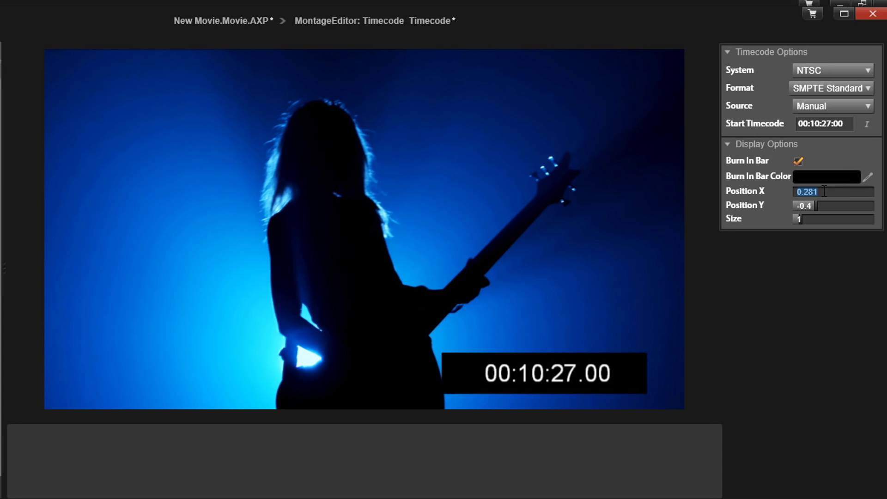
type("0")
key("Return")
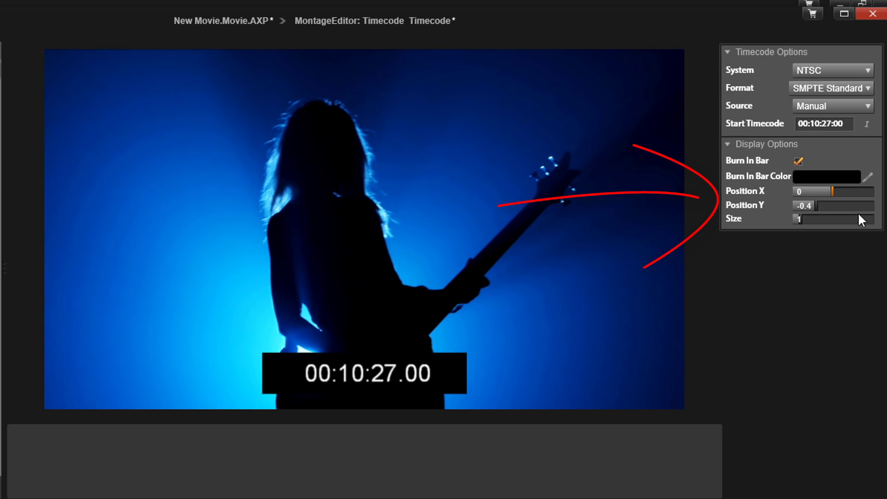
left_click(797, 219)
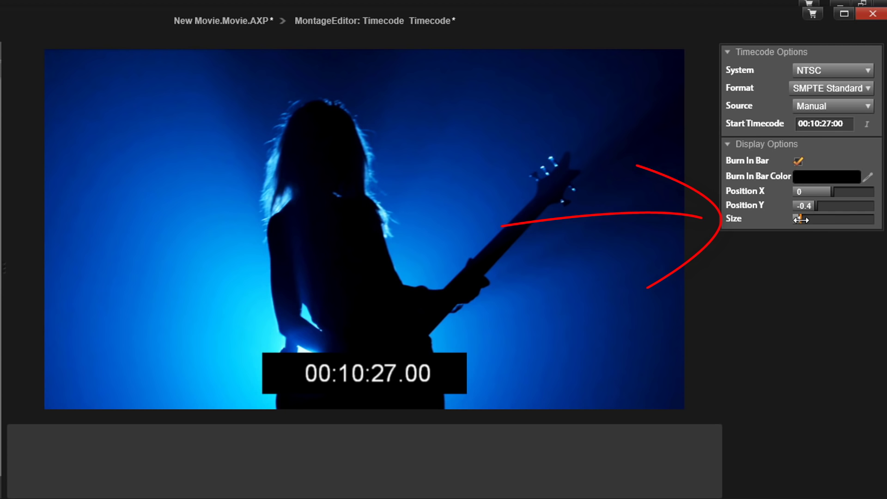
left_click_drag(801, 219, 813, 219)
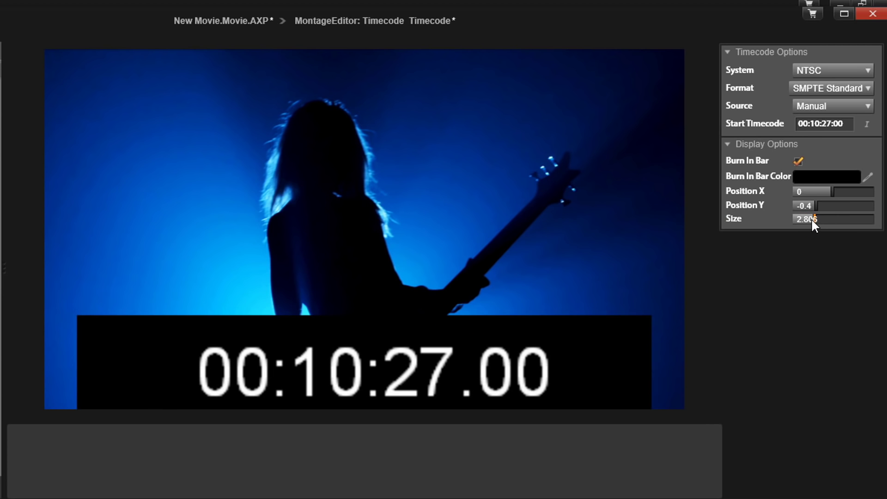
key("Return")
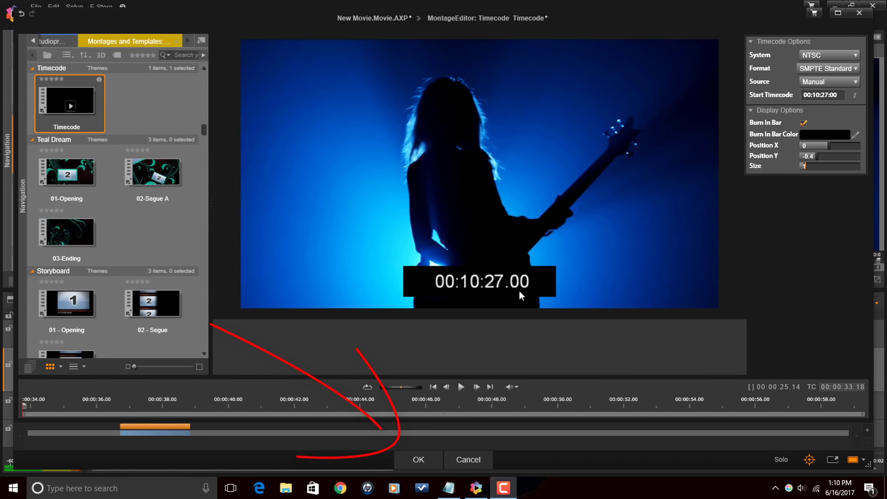
Accept the montage settings and play the movie from about 0:35 to watch the timecode run.
left_click(418, 460)
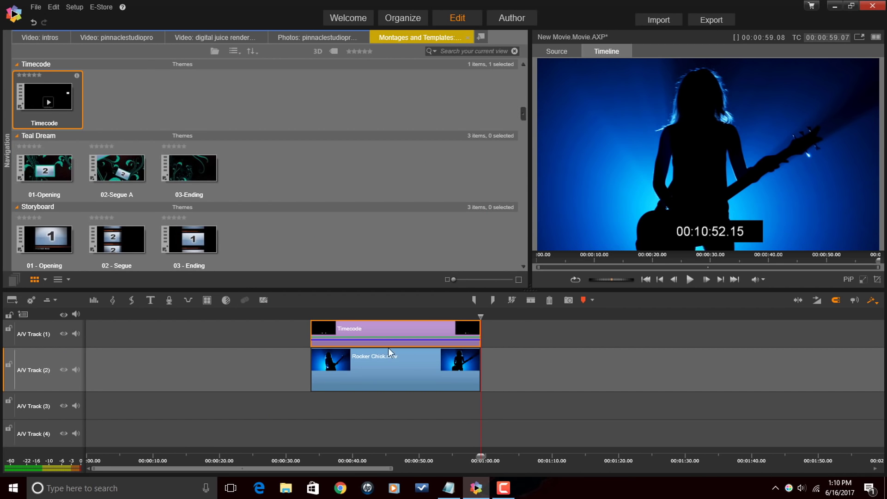
left_click(320, 315)
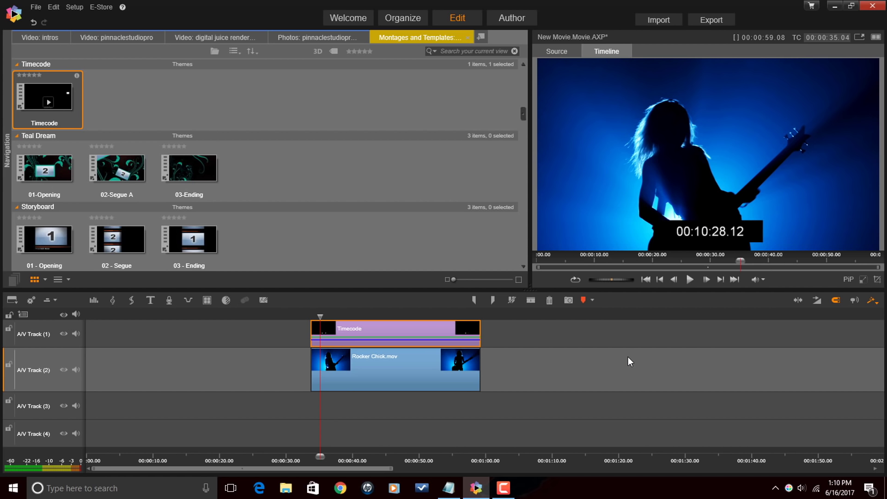
key("space")
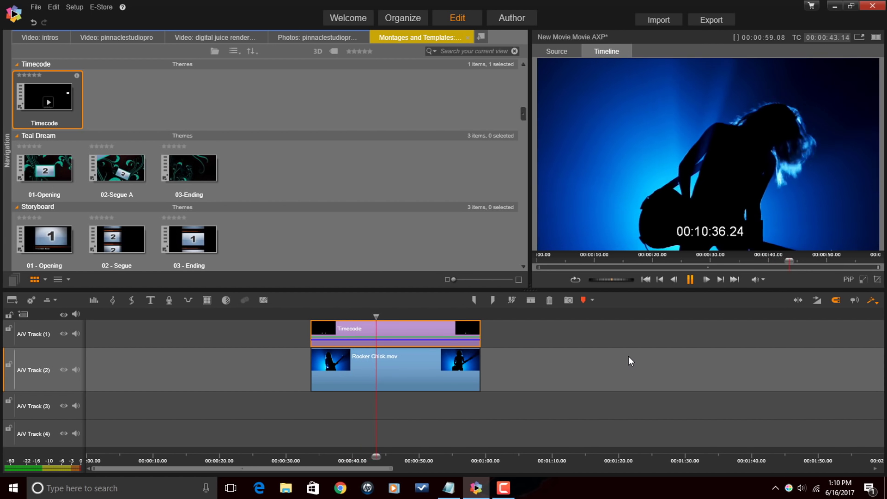
key("space")
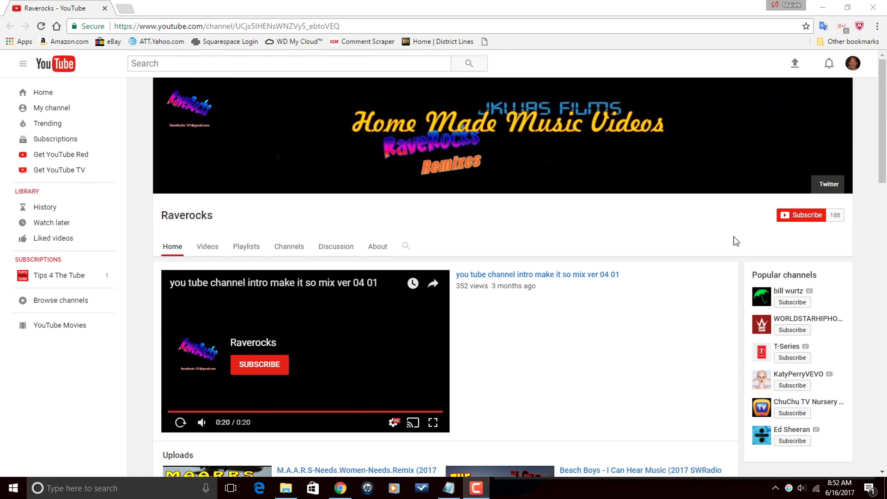
Scroll the YouTube channel home page to show the 'you tube channel intro make it so mix ver 04 01' video and uploads.
mouse_move(883, 134)
left_mouse_down()
mouse_move(882, 376)
mouse_move(883, 134)
left_mouse_up()
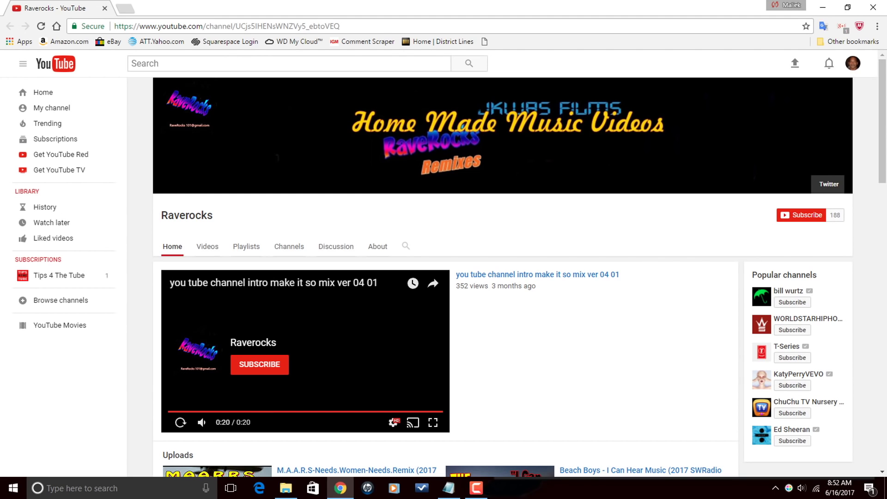